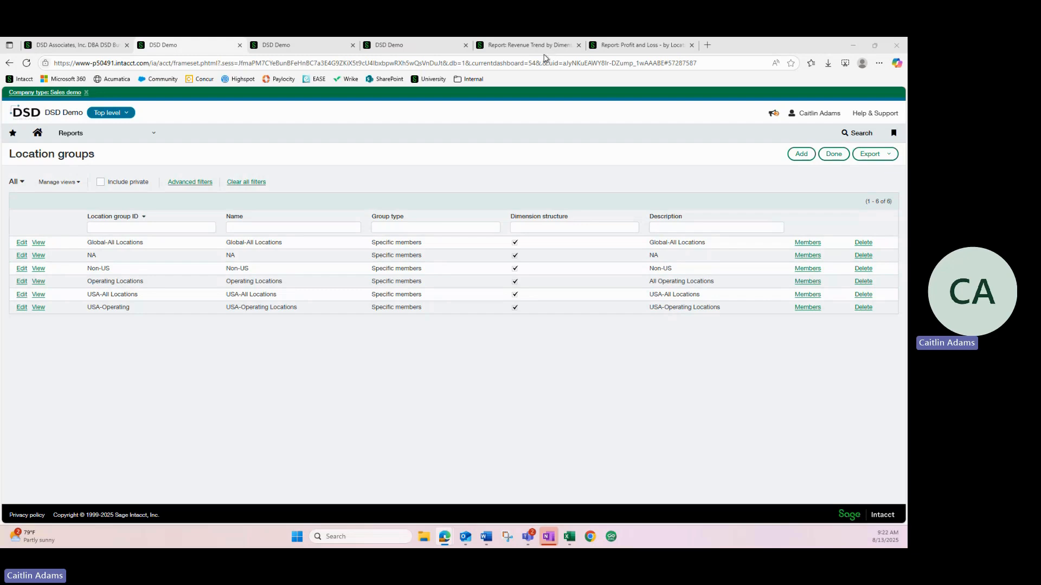
Step: Check the filters of the Profit and Loss - by Location report and rerun it with the same settings
{"action": "left_click", "coordinate": [609, 48]}
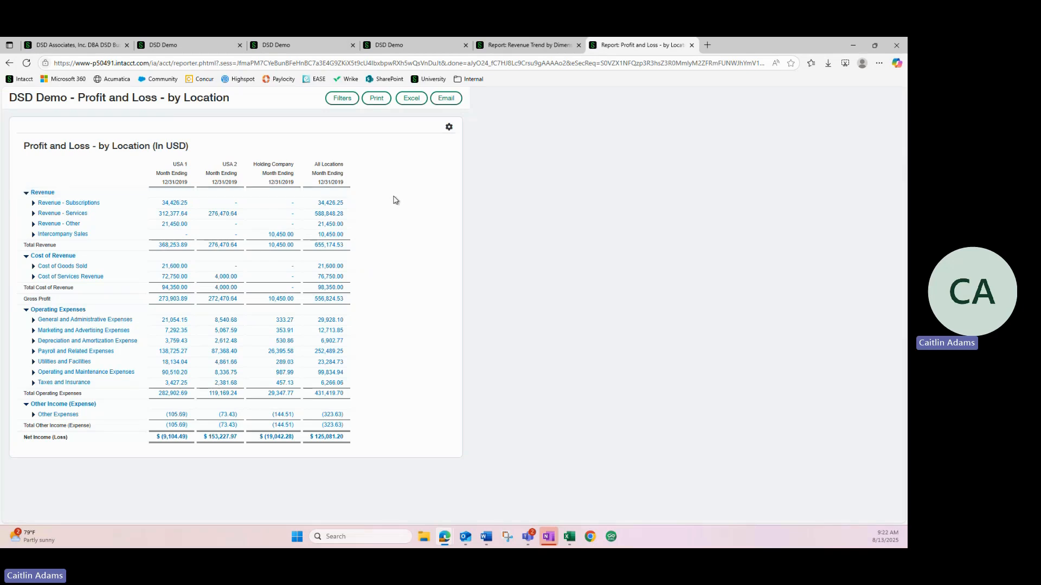
{"action": "left_click", "coordinate": [351, 101]}
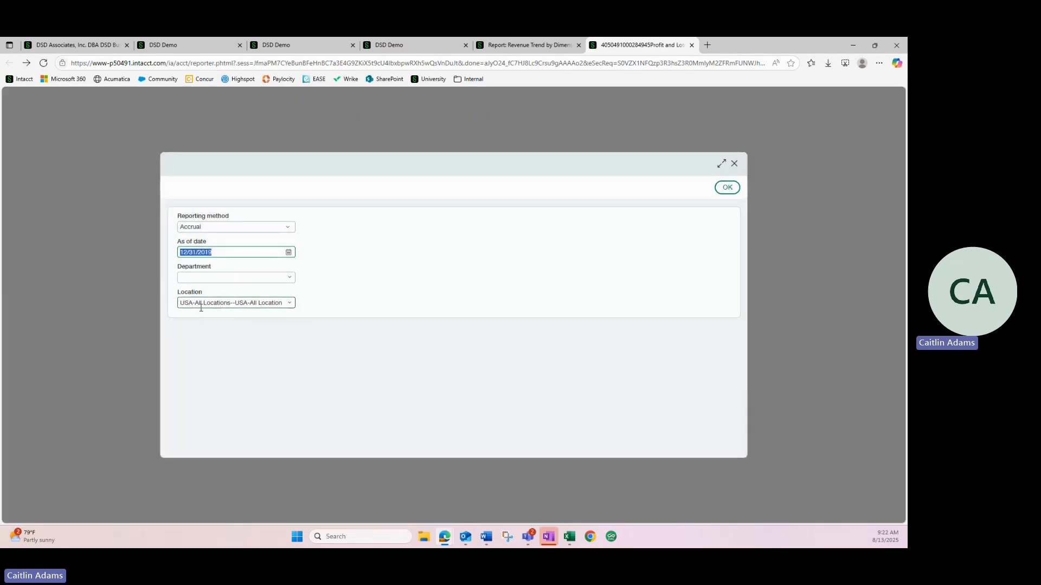
{"action": "left_click", "coordinate": [727, 192]}
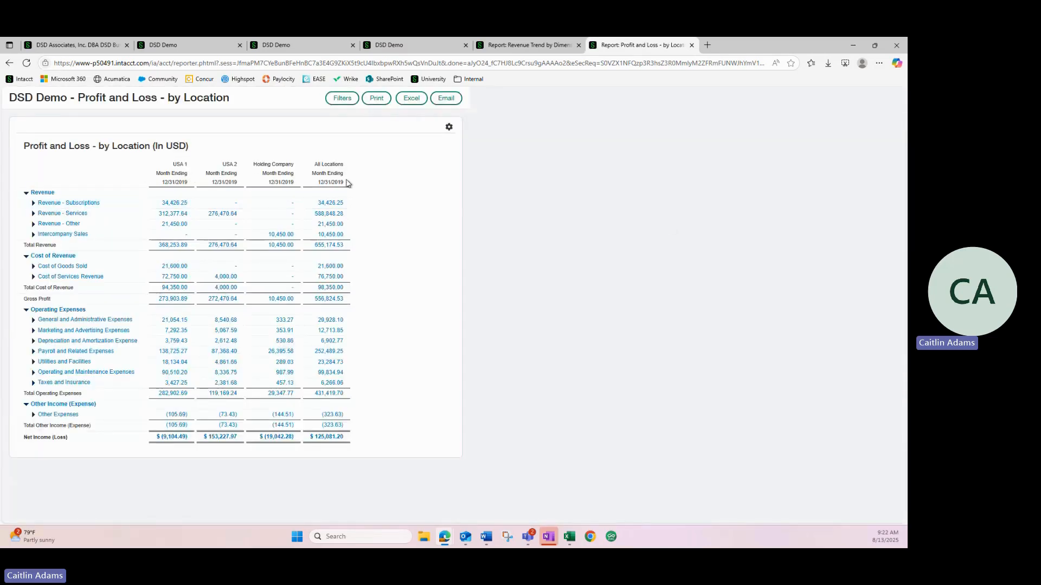
Step: Review how the Profit and Loss - by Location columns are expanded by location, and return to the report output
{"action": "left_click", "coordinate": [320, 49]}
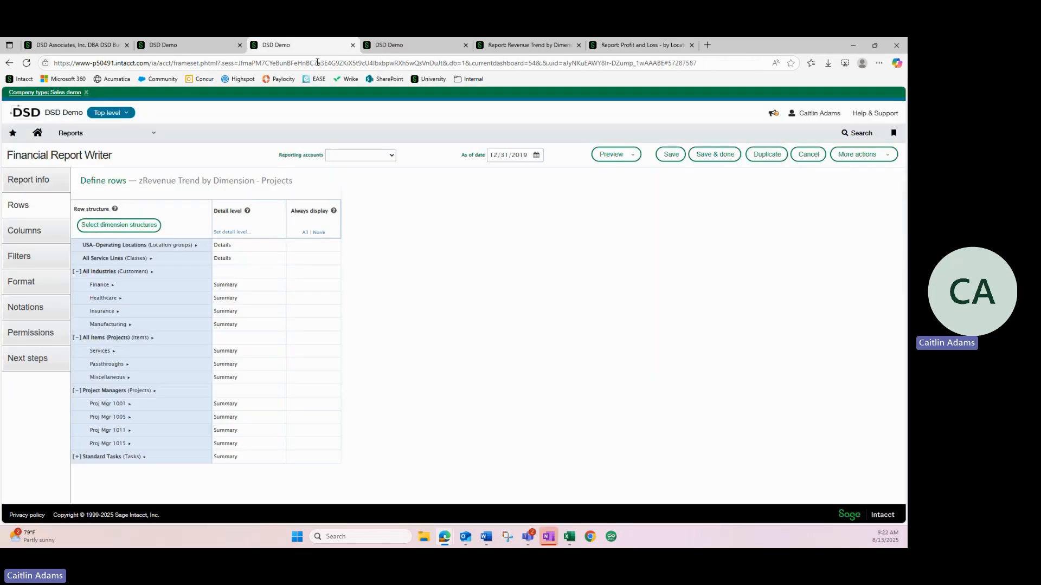
{"action": "left_click", "coordinate": [366, 49]}
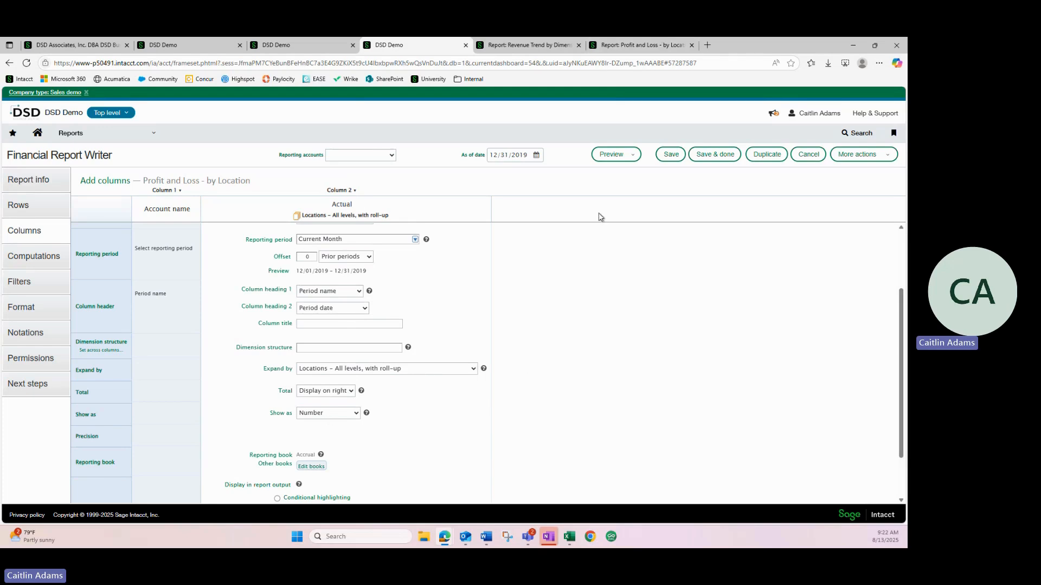
{"action": "left_click", "coordinate": [615, 46]}
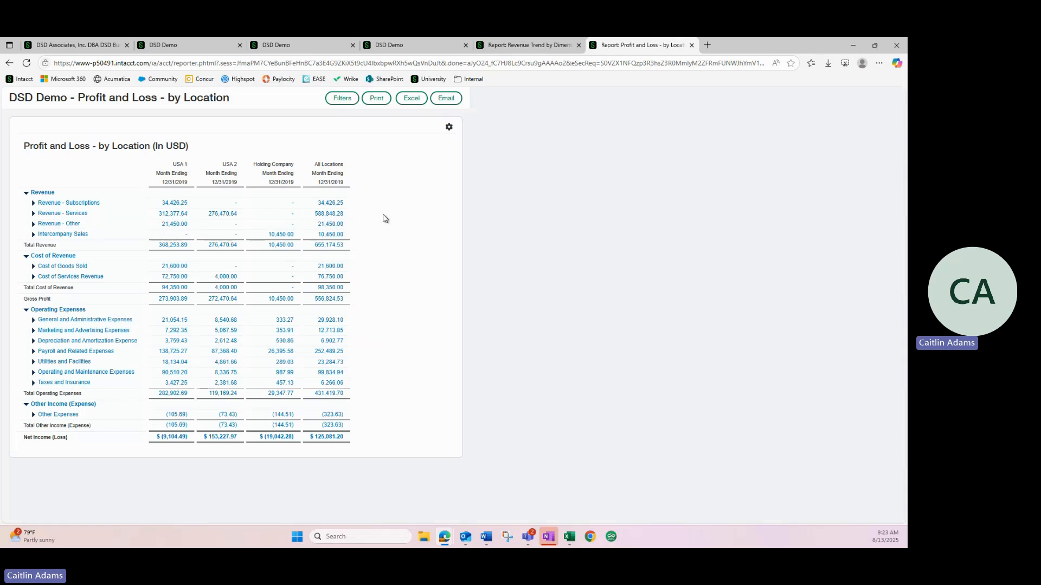
Step: Compare the Revenue Trend by Dimension report with the dimension structures included in its row definition
{"action": "left_click", "coordinate": [521, 49]}
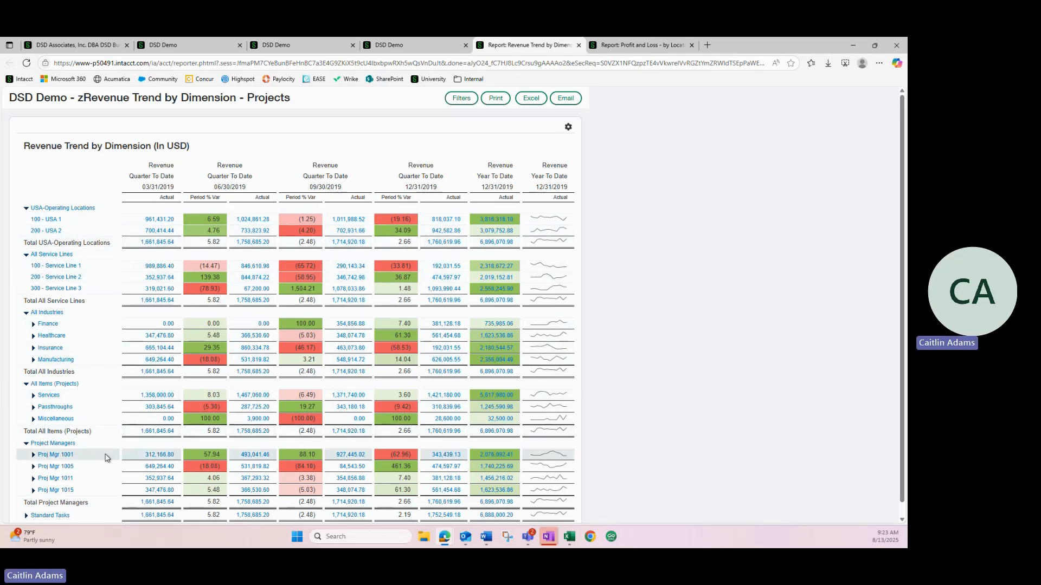
{"action": "left_click", "coordinate": [329, 51]}
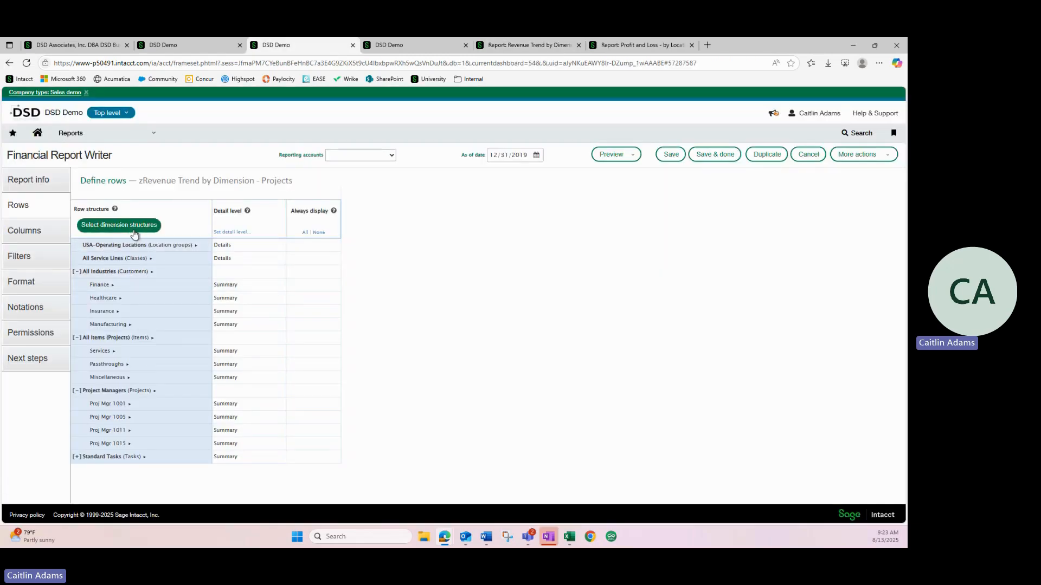
{"action": "left_click", "coordinate": [103, 227]}
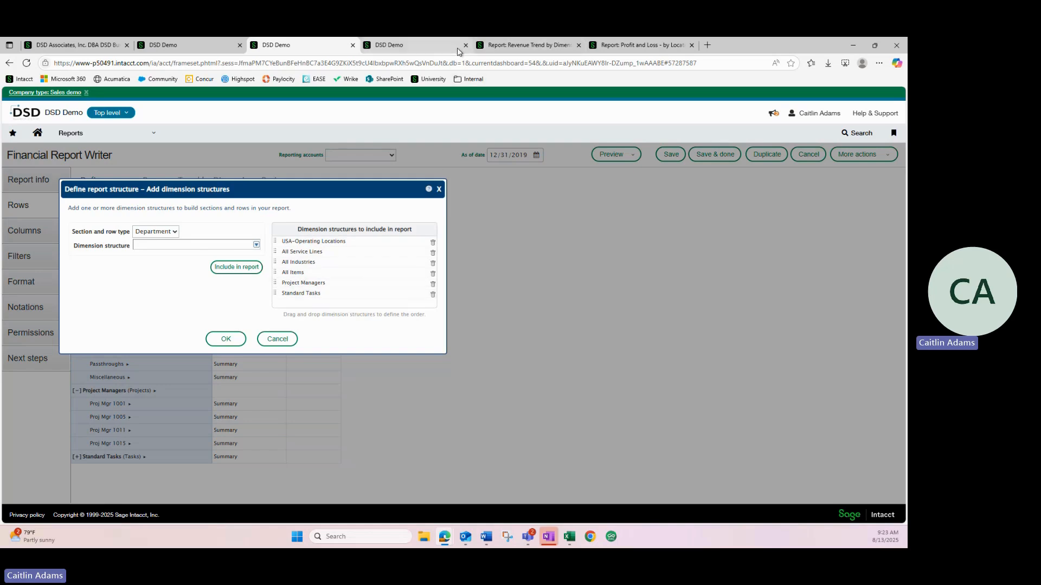
{"action": "left_click", "coordinate": [520, 49]}
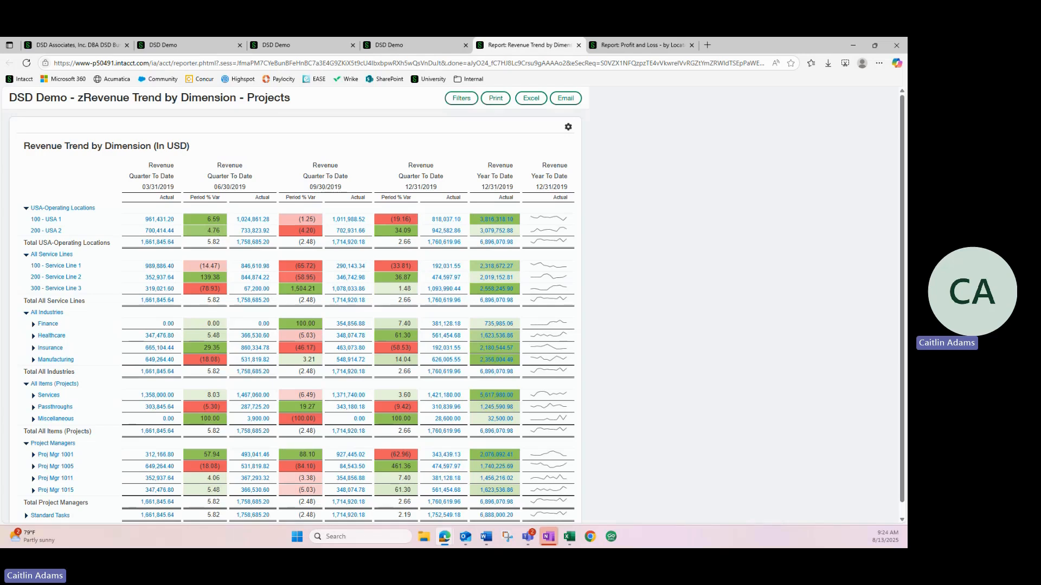
{"action": "left_click", "coordinate": [291, 49]}
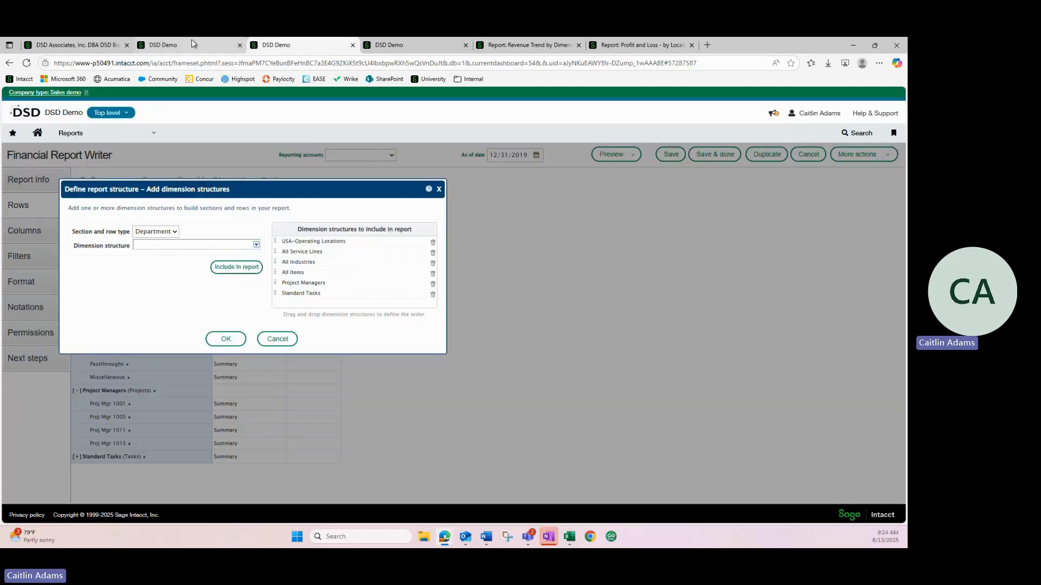
Step: Open the list of location dimension groups from the reporting setup
{"action": "left_click", "coordinate": [163, 47]}
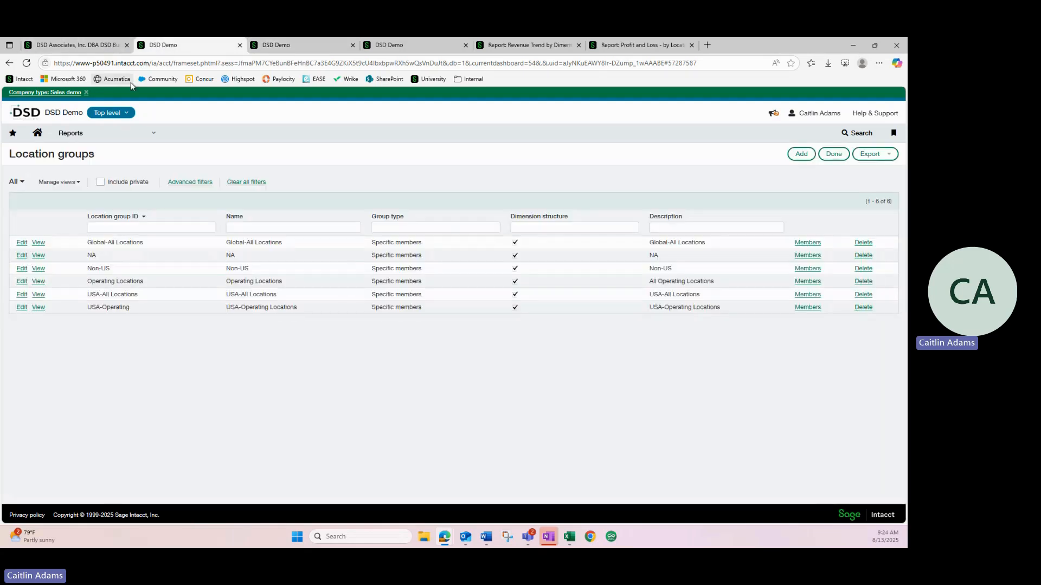
{"action": "left_click", "coordinate": [122, 137]}
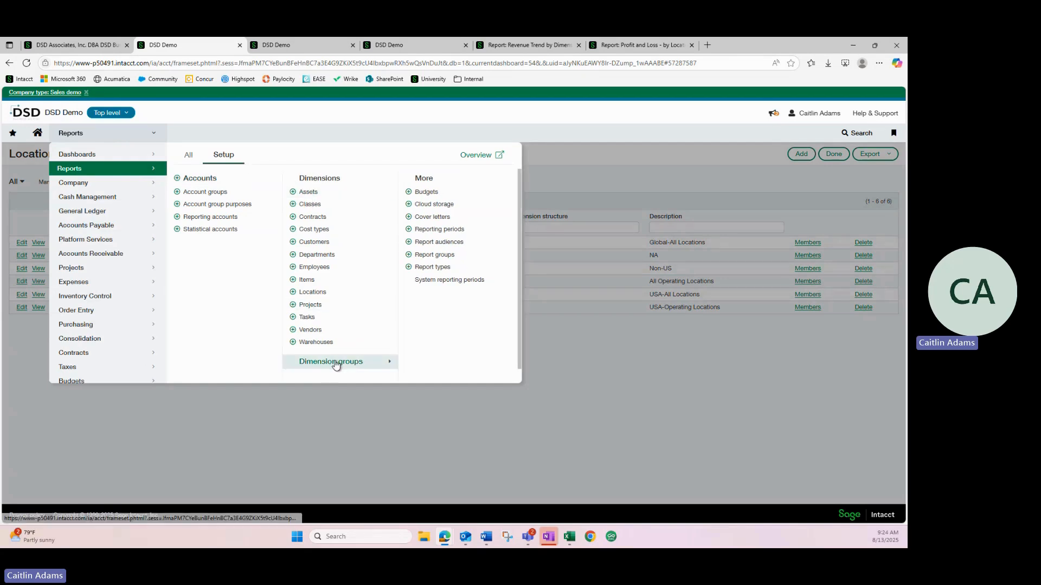
{"action": "mouse_move", "coordinate": [350, 370]}
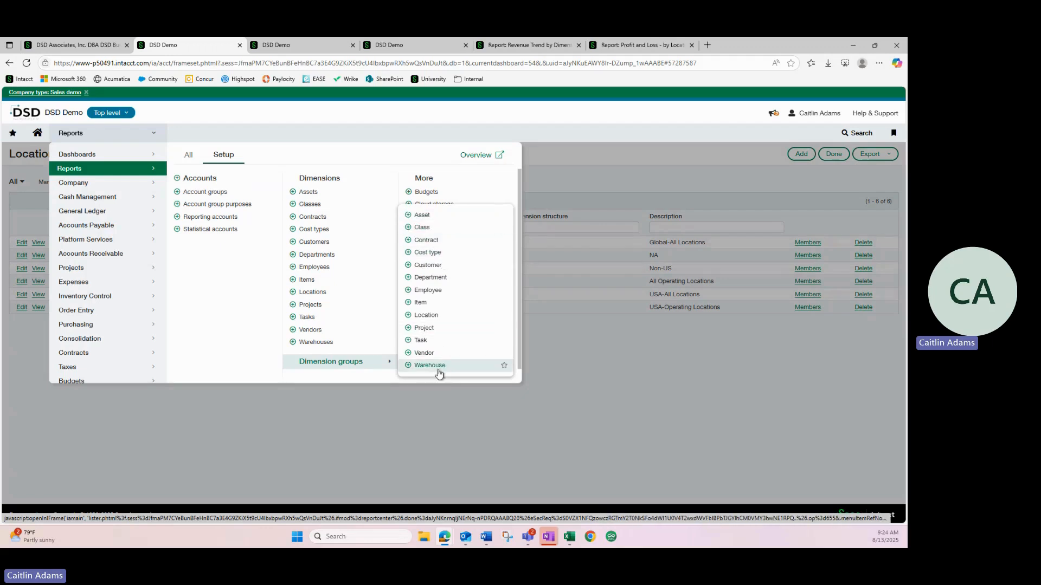
{"action": "left_click", "coordinate": [427, 321]}
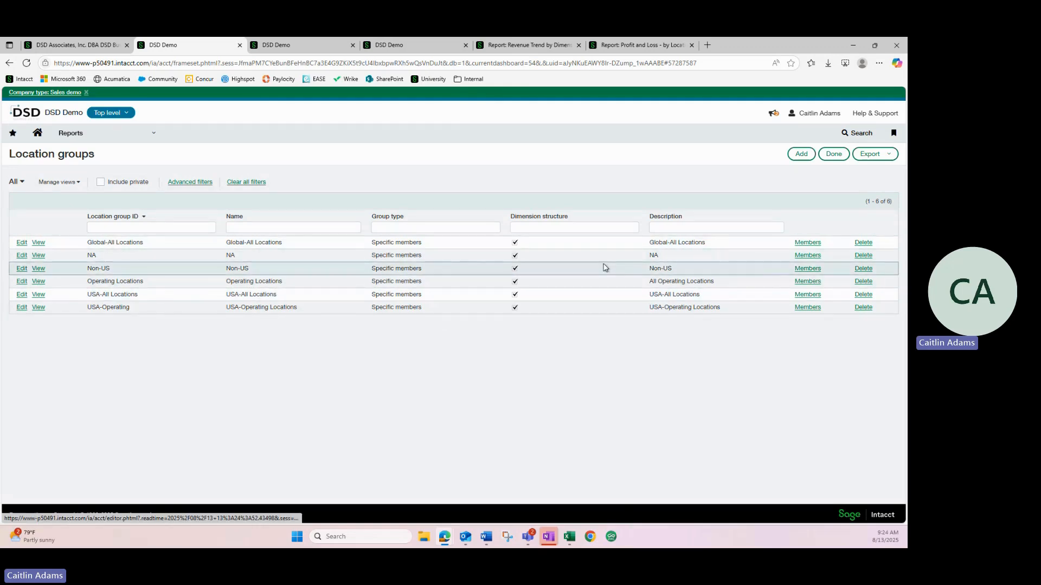
Step: View the member locations of the NA, USA-All Locations and USA-Operating groups in turn
{"action": "left_click", "coordinate": [816, 255]}
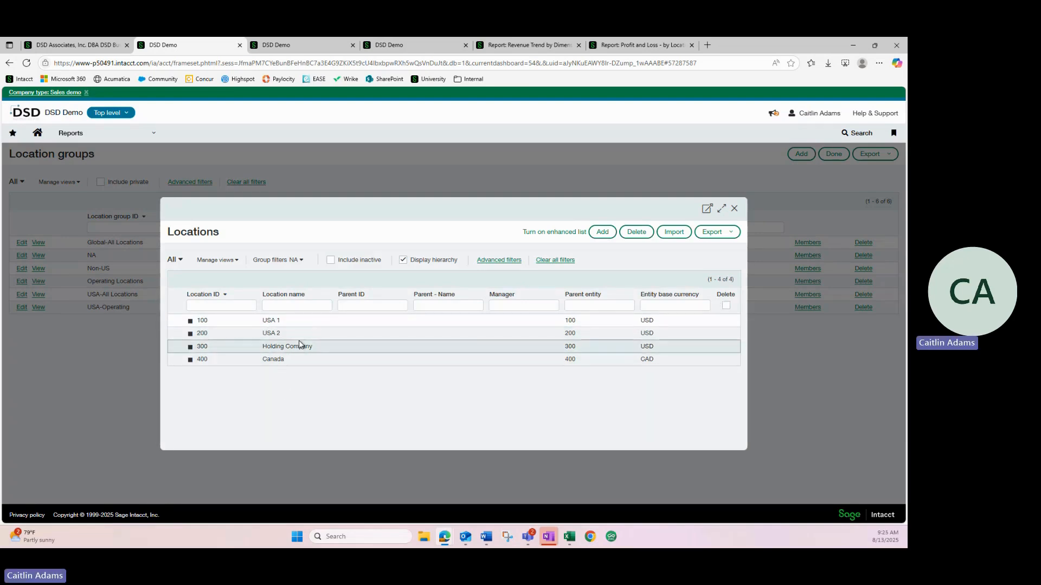
{"action": "left_click", "coordinate": [735, 210]}
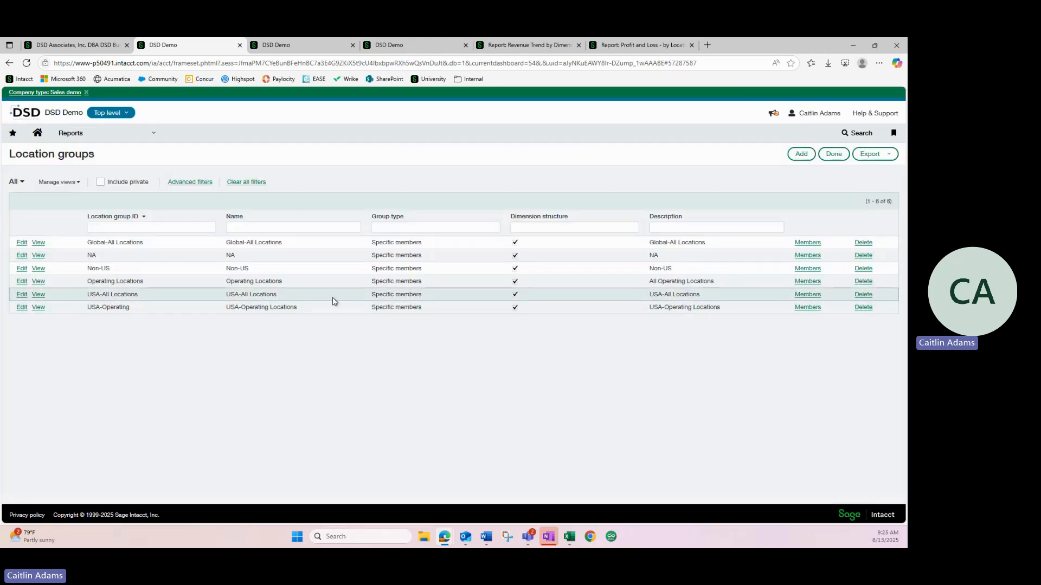
{"action": "left_click", "coordinate": [815, 300]}
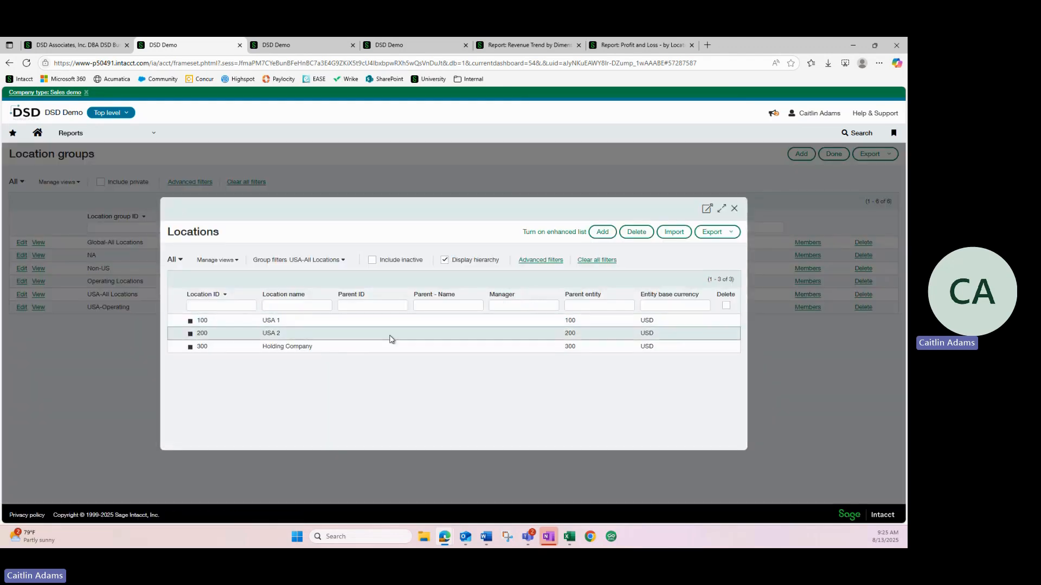
{"action": "left_click", "coordinate": [735, 209]}
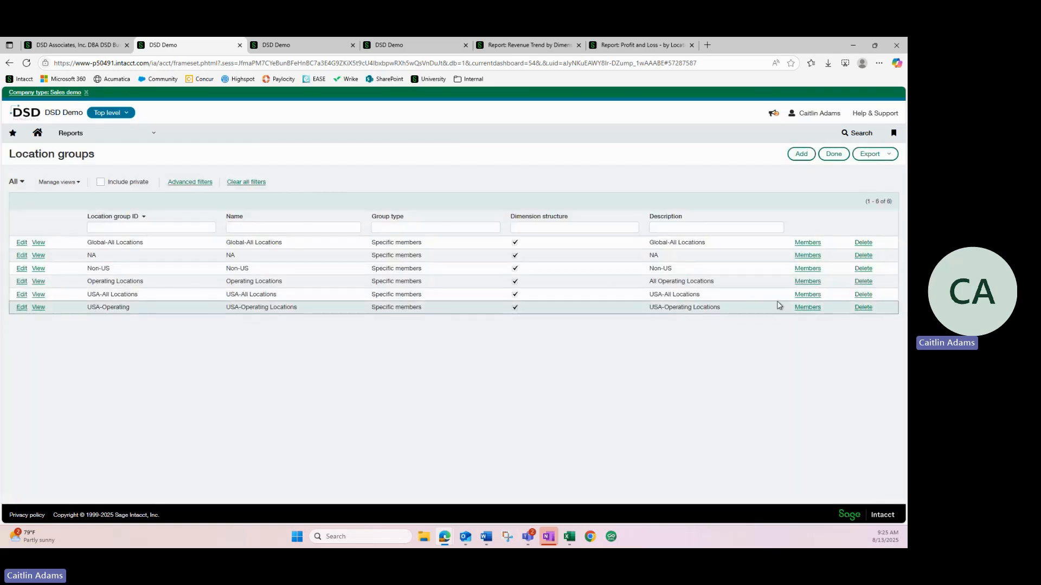
{"action": "left_click", "coordinate": [807, 307]}
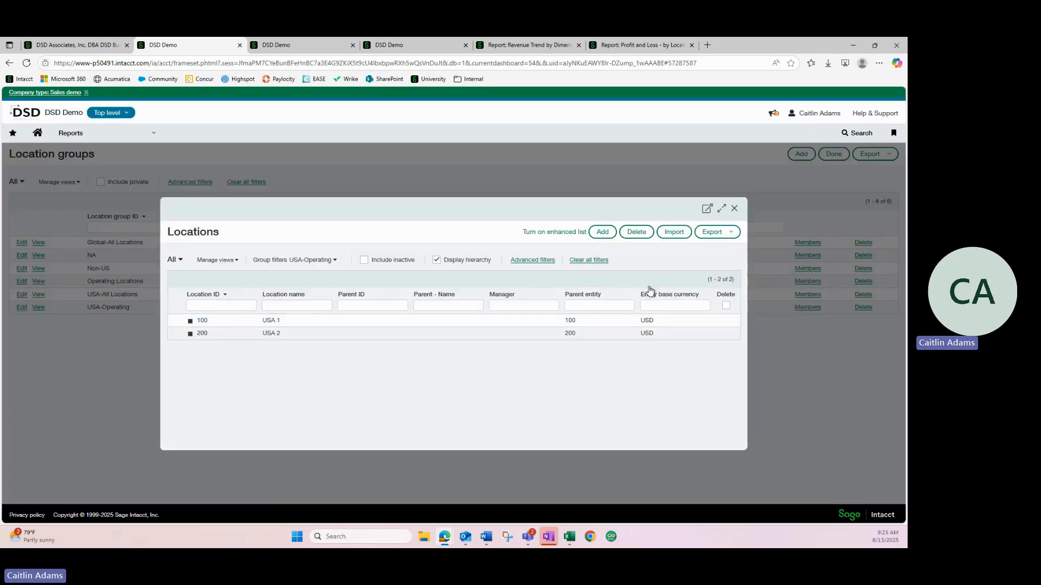
{"action": "left_click", "coordinate": [735, 210]}
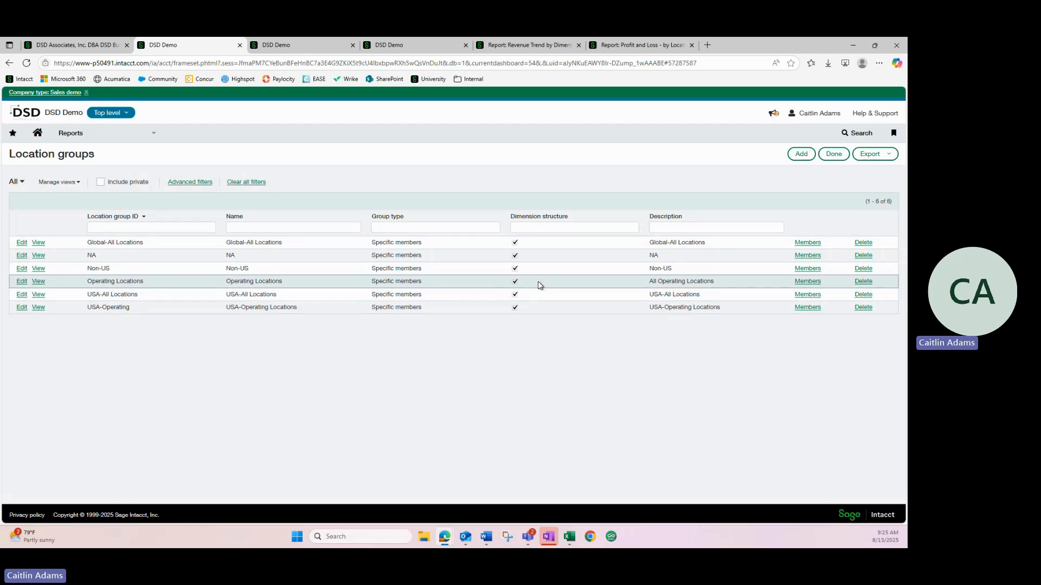
Step: Start adding a new location group
{"action": "left_click", "coordinate": [802, 154]}
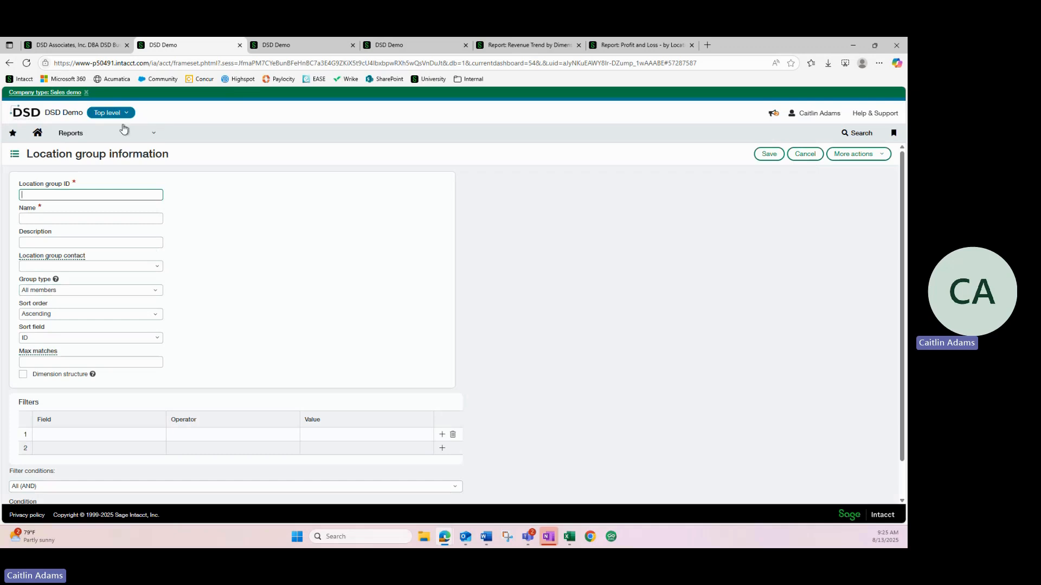
{"action": "mouse_move", "coordinate": [128, 132]}
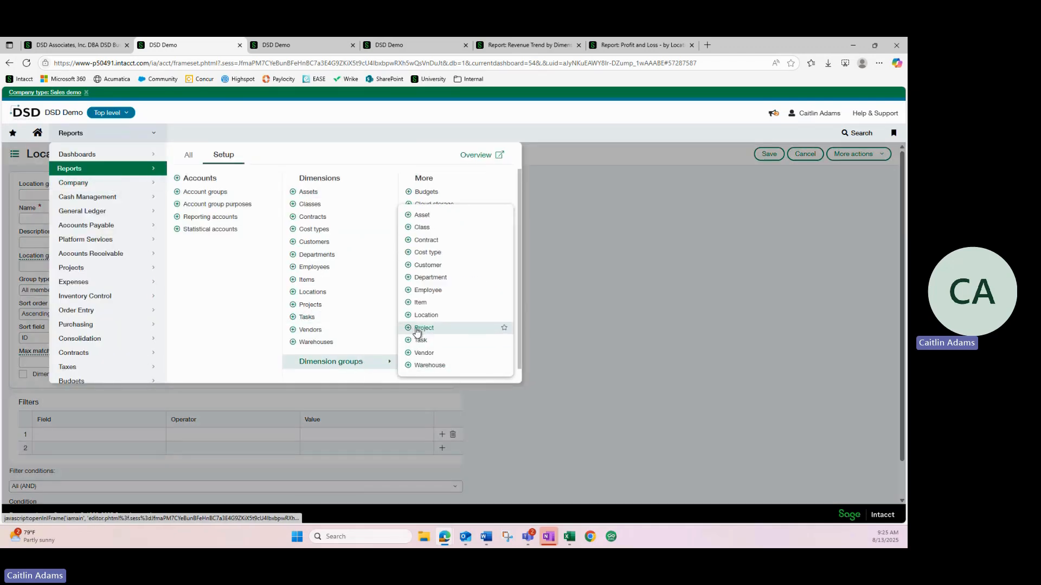
{"action": "left_click", "coordinate": [709, 364]}
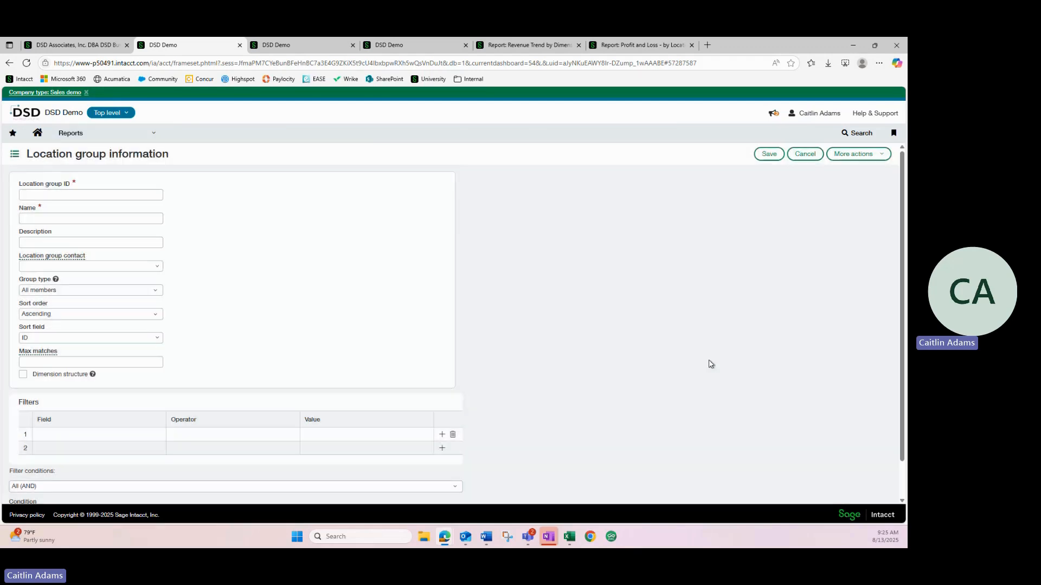
{"action": "left_click", "coordinate": [92, 197]}
Step: Examine the location groups offered in the Location filter of the Profit and Loss - by Location report
{"action": "left_click", "coordinate": [509, 46]}
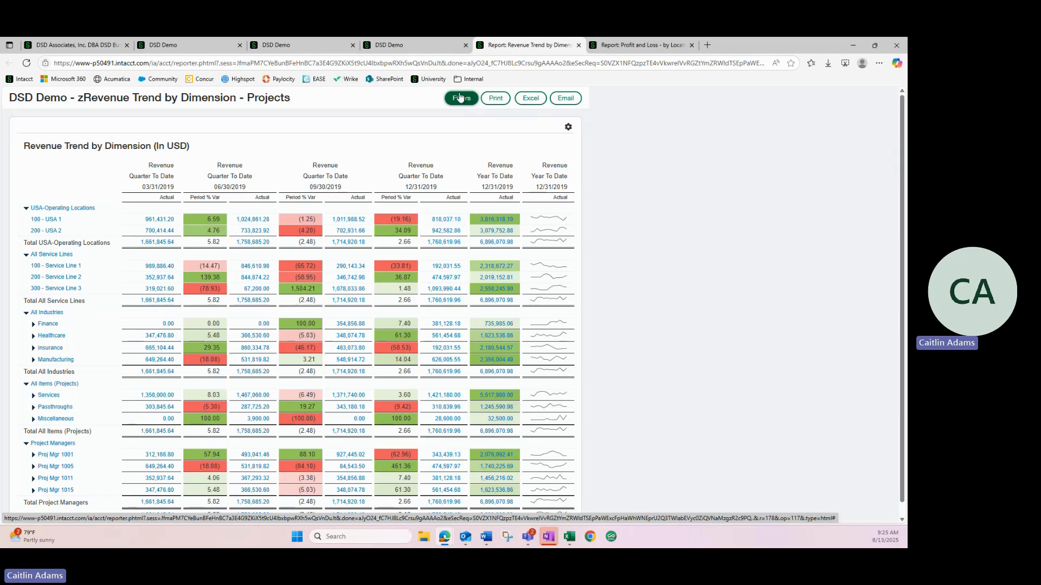
{"action": "left_click", "coordinate": [621, 50]}
{"action": "left_click", "coordinate": [354, 100]}
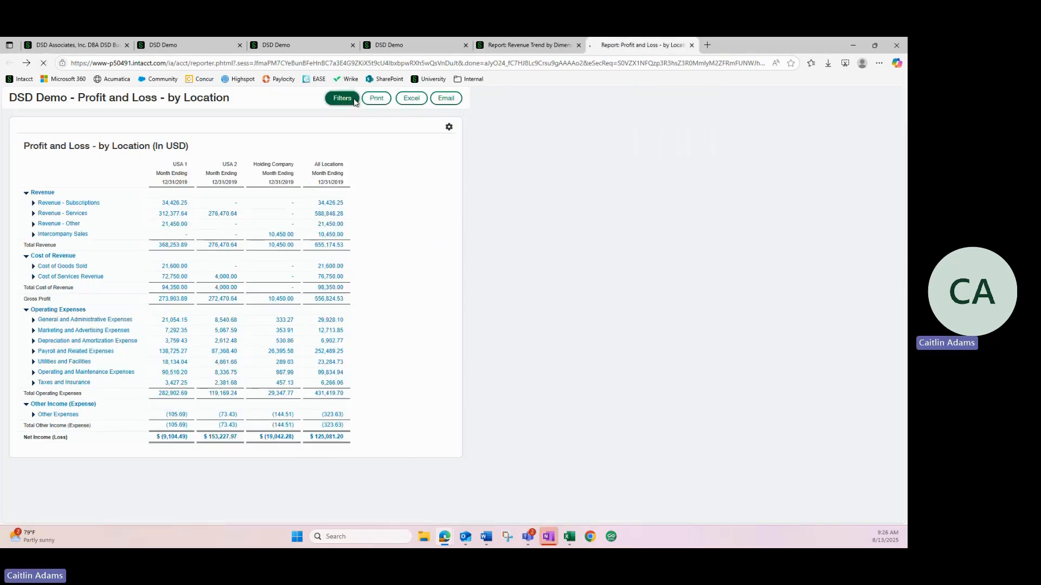
{"action": "left_click", "coordinate": [289, 303]}
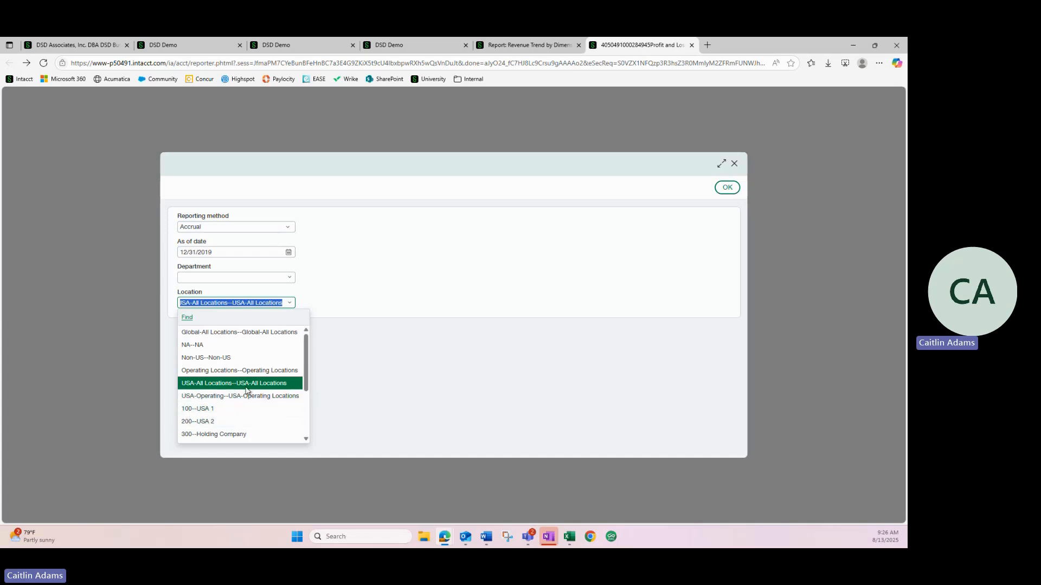
Step: Give the new location group the ID "test" and the name "test dimension group"
{"action": "left_click", "coordinate": [173, 48]}
{"action": "left_click", "coordinate": [65, 195]}
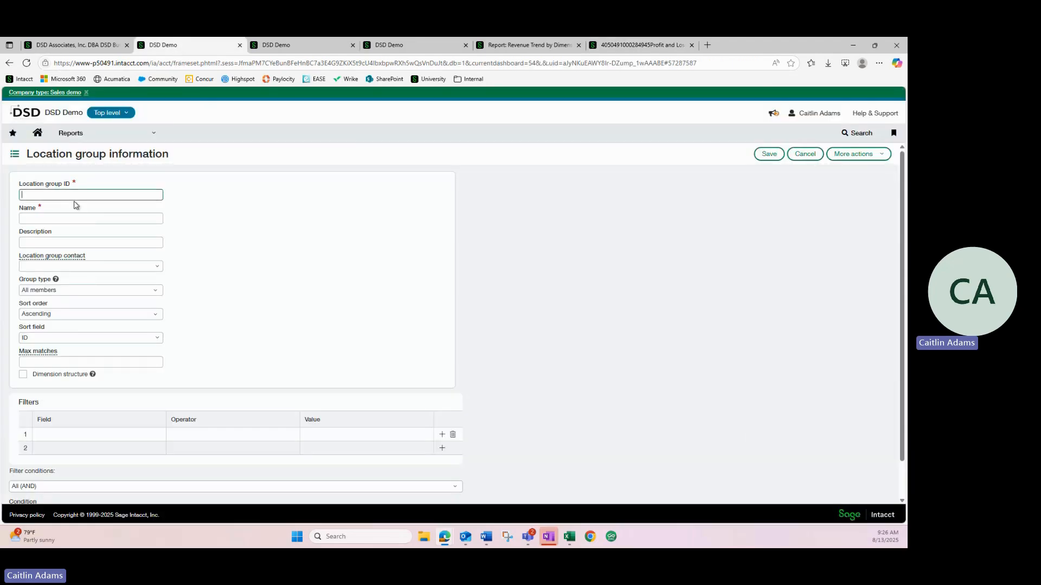
{"action": "left_click", "coordinate": [62, 219]}
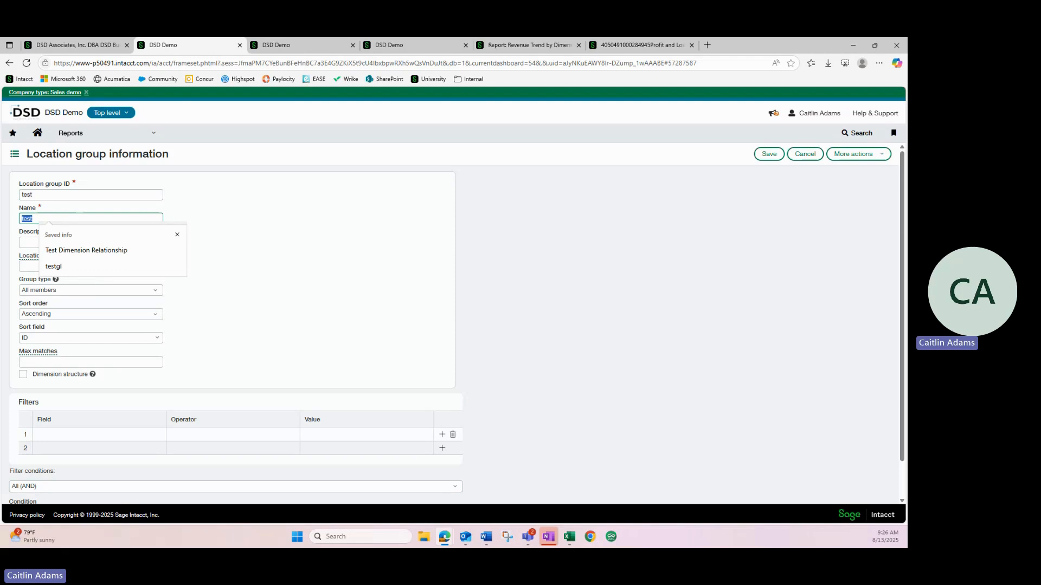
{"action": "type", "text": "test dim"}
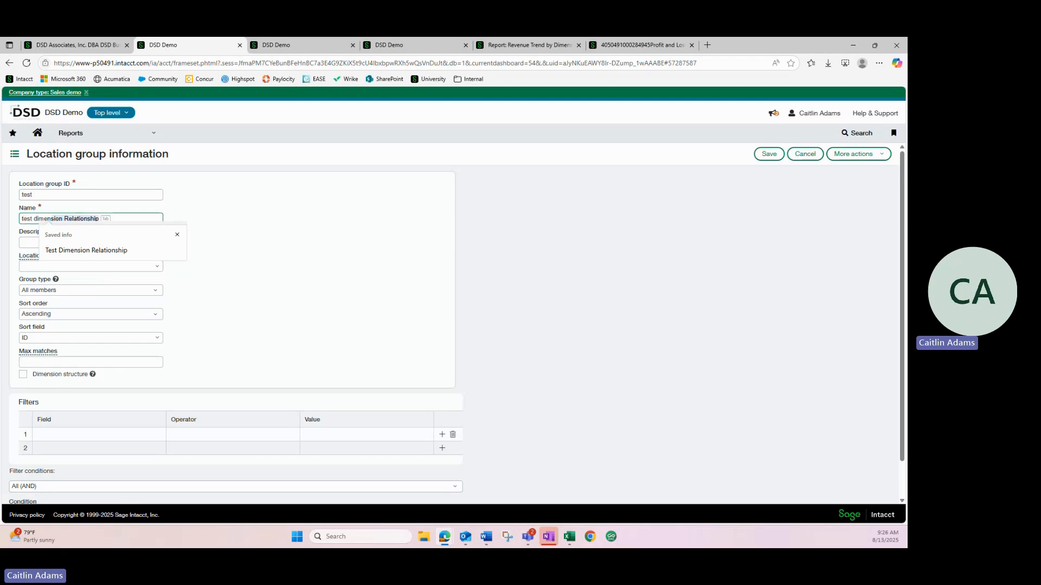
{"action": "type", "text": "ensiong roup"}
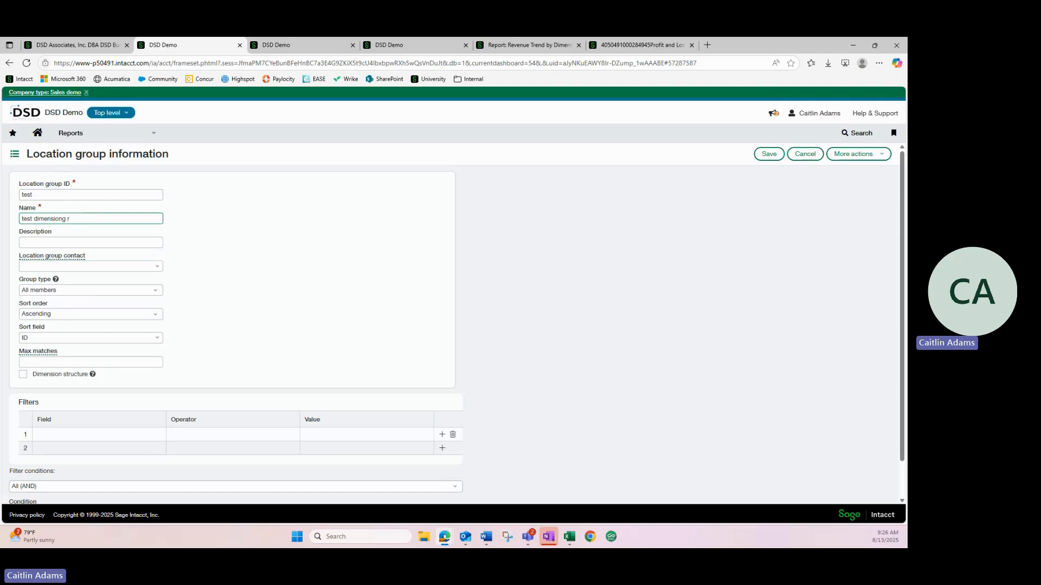
{"action": "key", "text": "BackSpace"}
{"action": "key", "text": "BackSpace"}
{"action": "key", "text": "BackSpace"}
{"action": "type", "text": "group"}
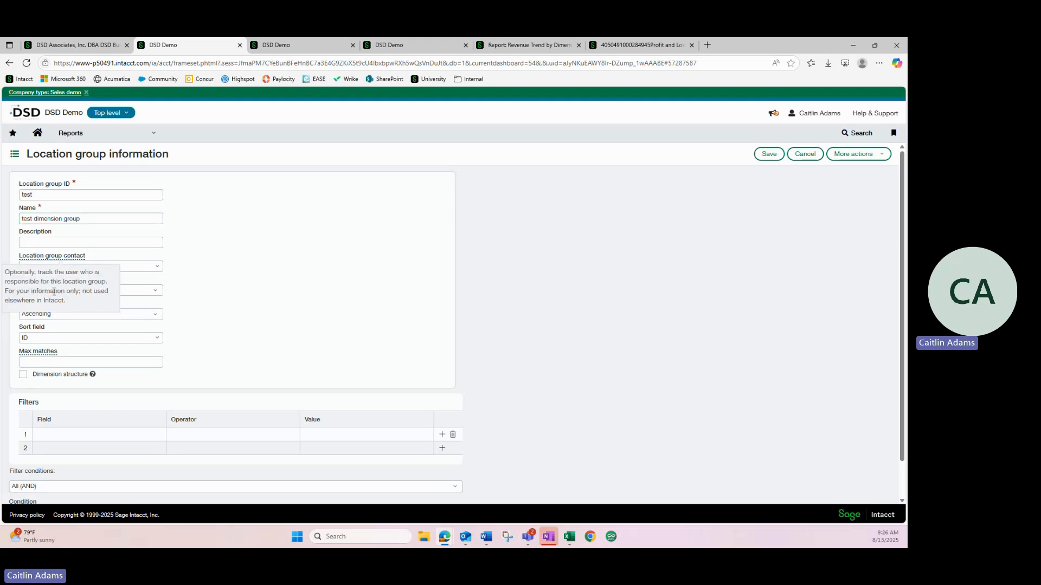
Step: Read the help explanation of the Dimension structure option on the location group form and close it
{"action": "left_click", "coordinate": [74, 266]}
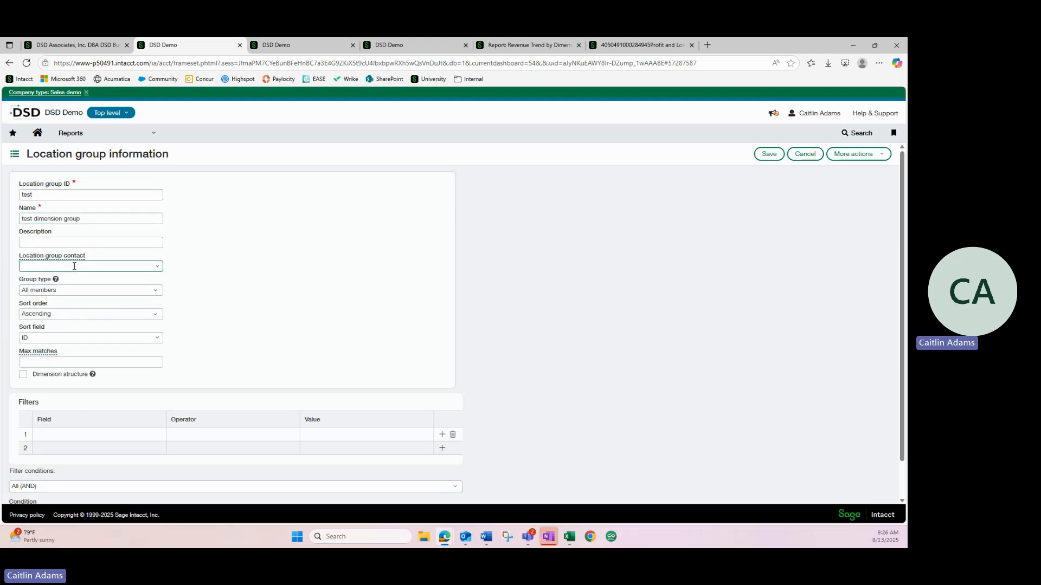
{"action": "left_click", "coordinate": [93, 375]}
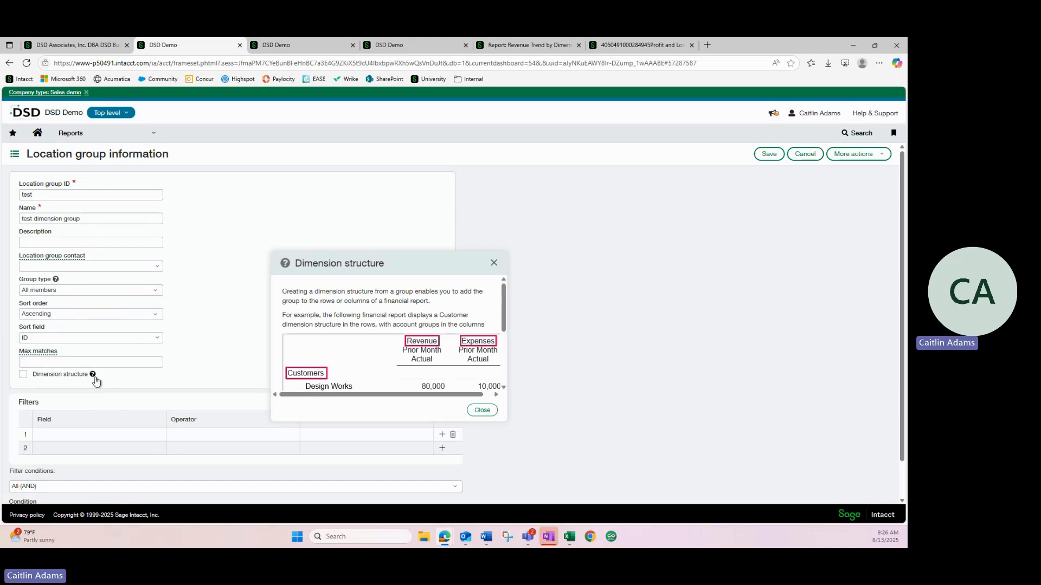
{"action": "left_click", "coordinate": [494, 264]}
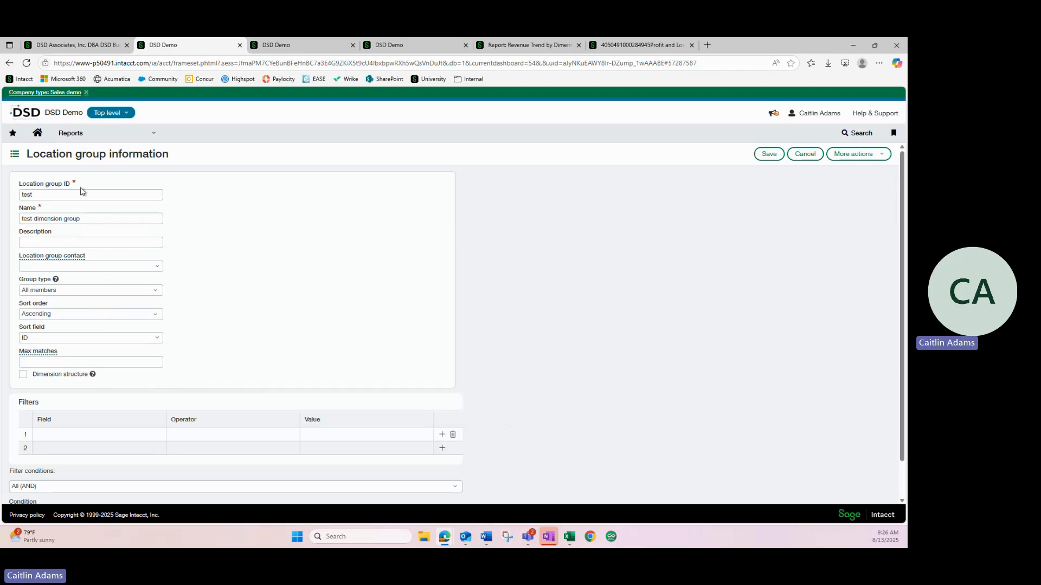
Step: Set the location group's type to Specific members
{"action": "left_click", "coordinate": [63, 366]}
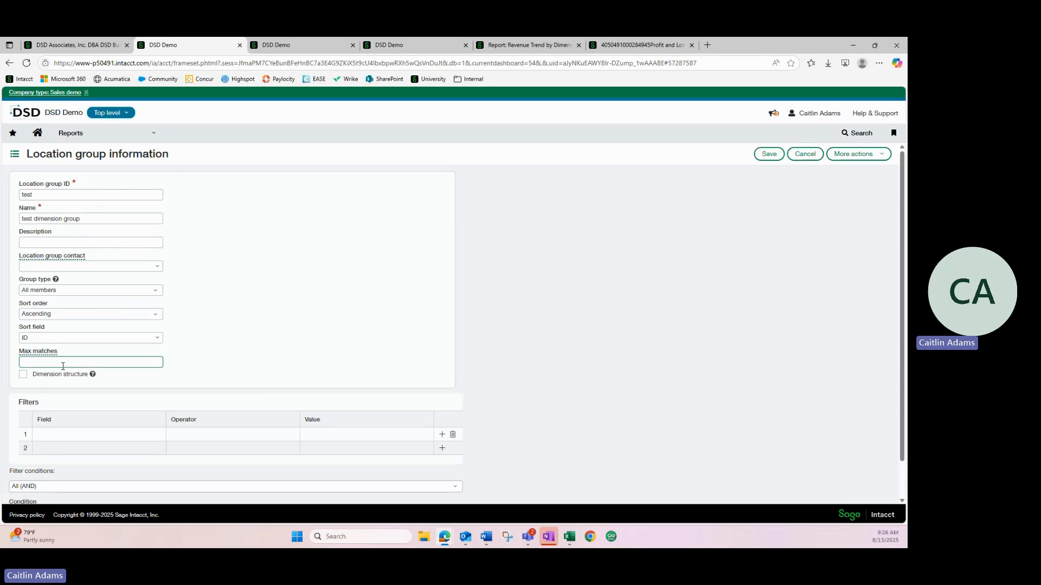
{"action": "scroll", "coordinate": [215, 364], "scroll_direction": "down", "scroll_amount": 1}
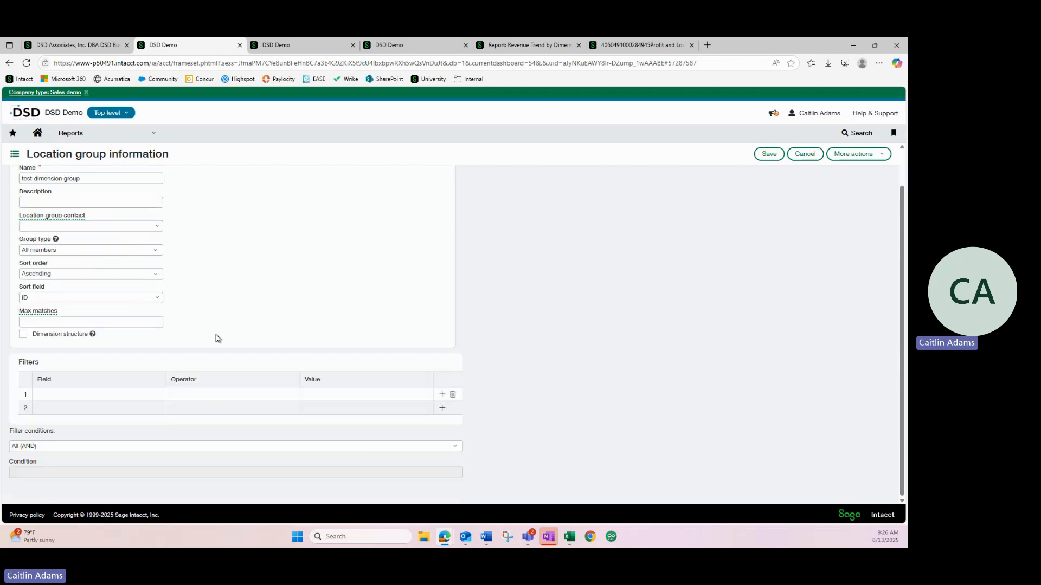
{"action": "left_click", "coordinate": [156, 250]}
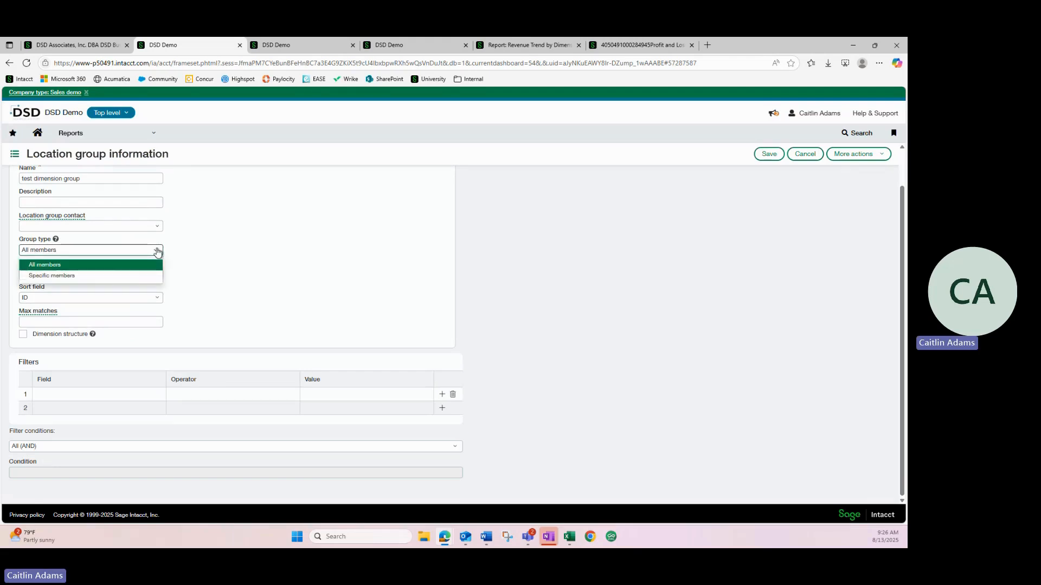
{"action": "left_click", "coordinate": [77, 276]}
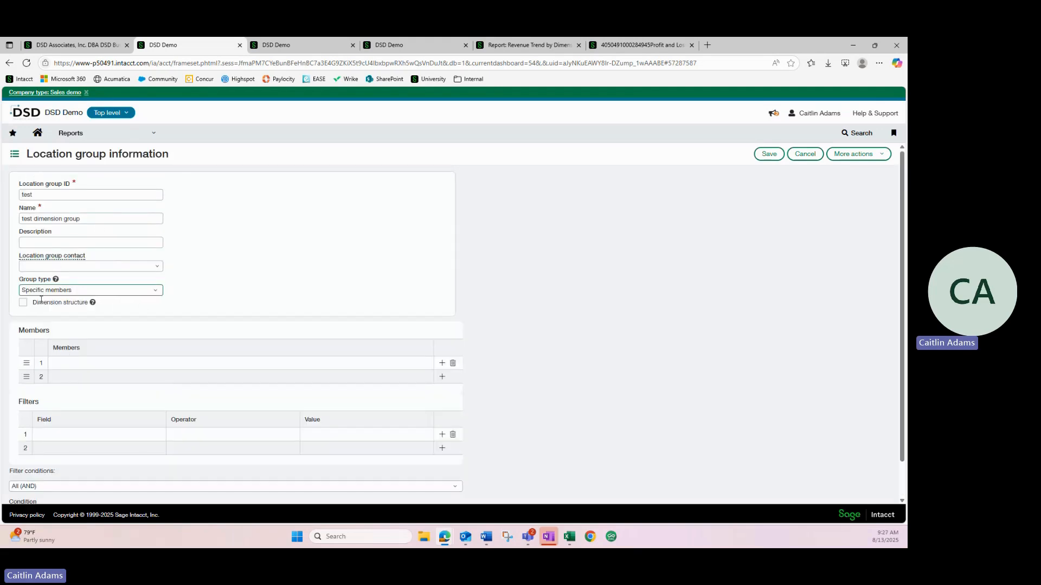
Step: Add 900--Elimination - NA, 910--Elimination - Global and 920--Elimination - Sub as members of the location group
{"action": "left_click", "coordinate": [61, 363]}
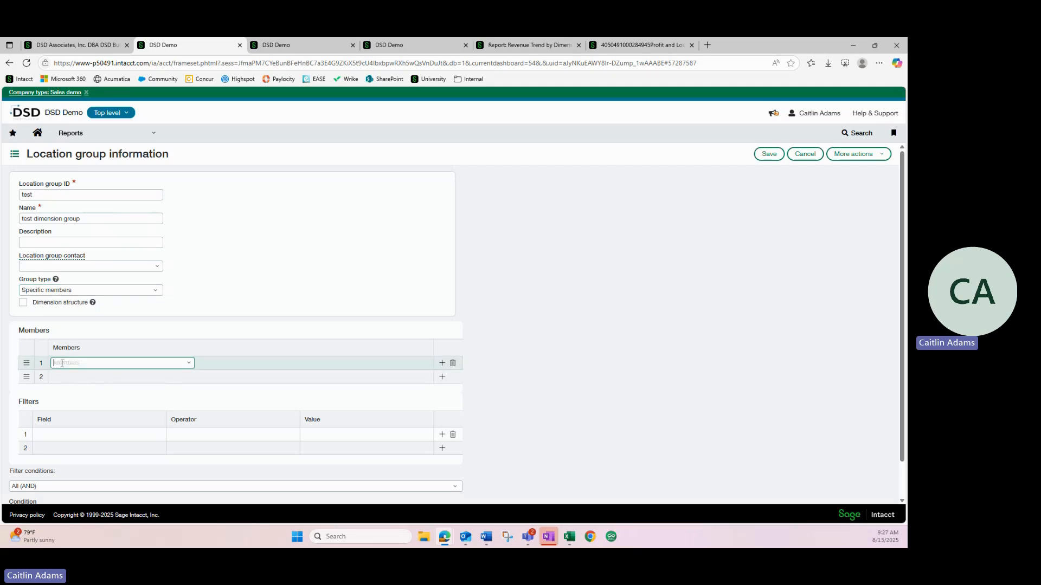
{"action": "left_click", "coordinate": [189, 364]}
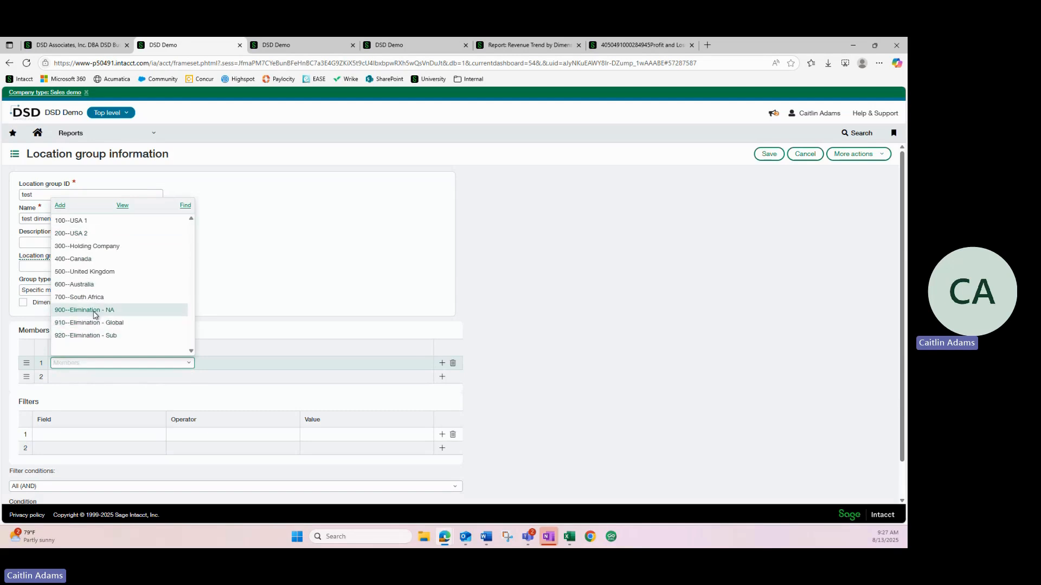
{"action": "left_click", "coordinate": [97, 312]}
{"action": "left_click", "coordinate": [133, 381]}
{"action": "left_click", "coordinate": [191, 378]}
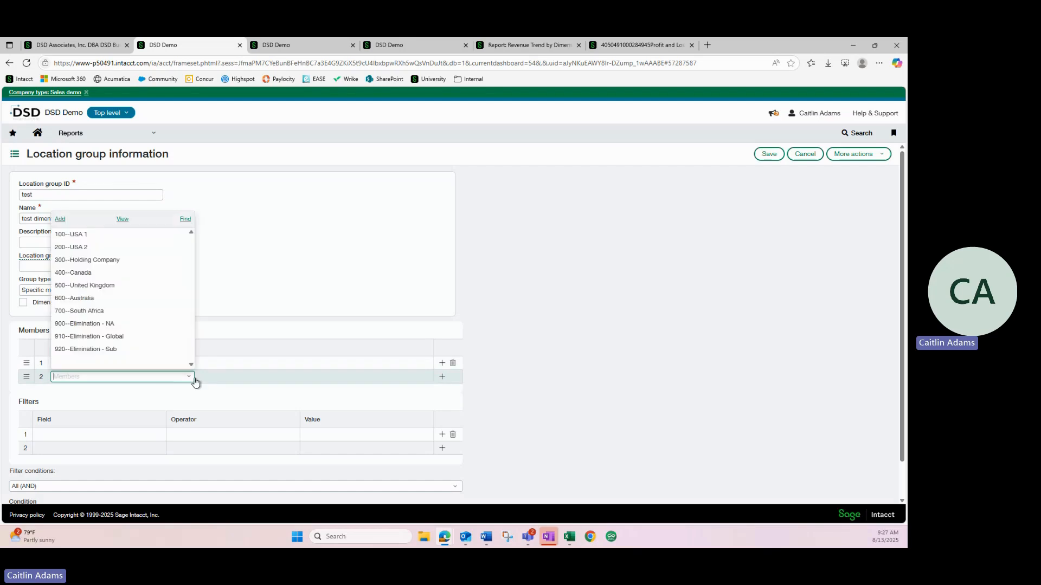
{"action": "left_click", "coordinate": [163, 338]}
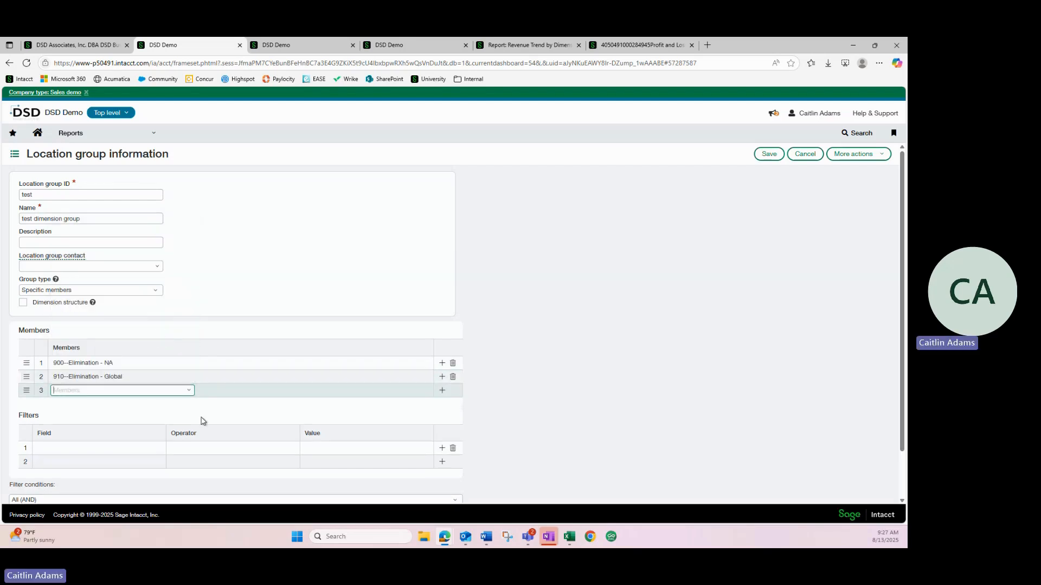
{"action": "left_click", "coordinate": [191, 391]}
{"action": "left_click", "coordinate": [155, 363]}
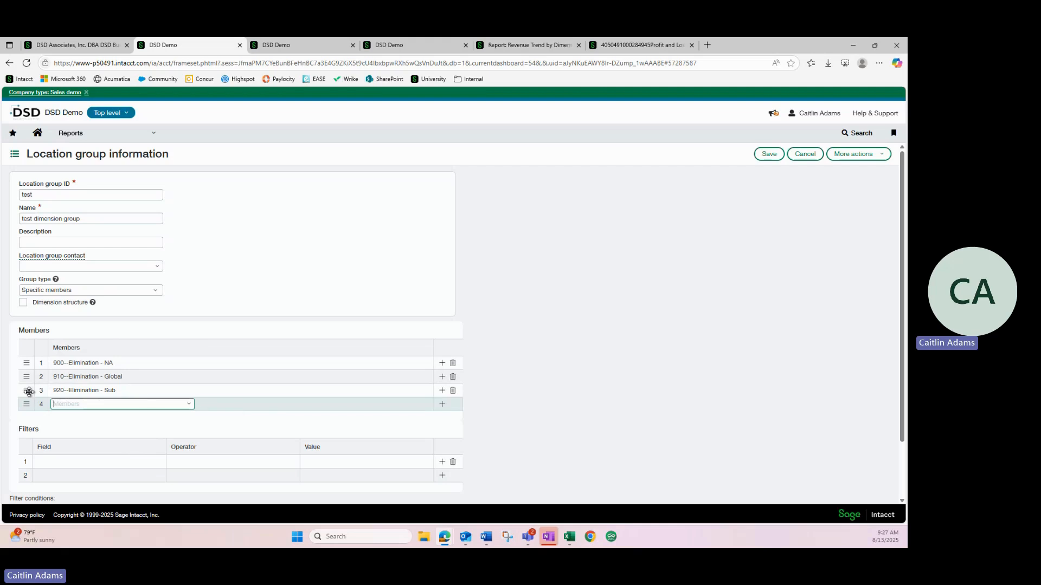
Step: Move 920--Elimination - Sub to the first place in the member list and enable the group's Dimension structure option
{"action": "left_click_drag", "start_coordinate": [26, 391], "coordinate": [25, 380]}
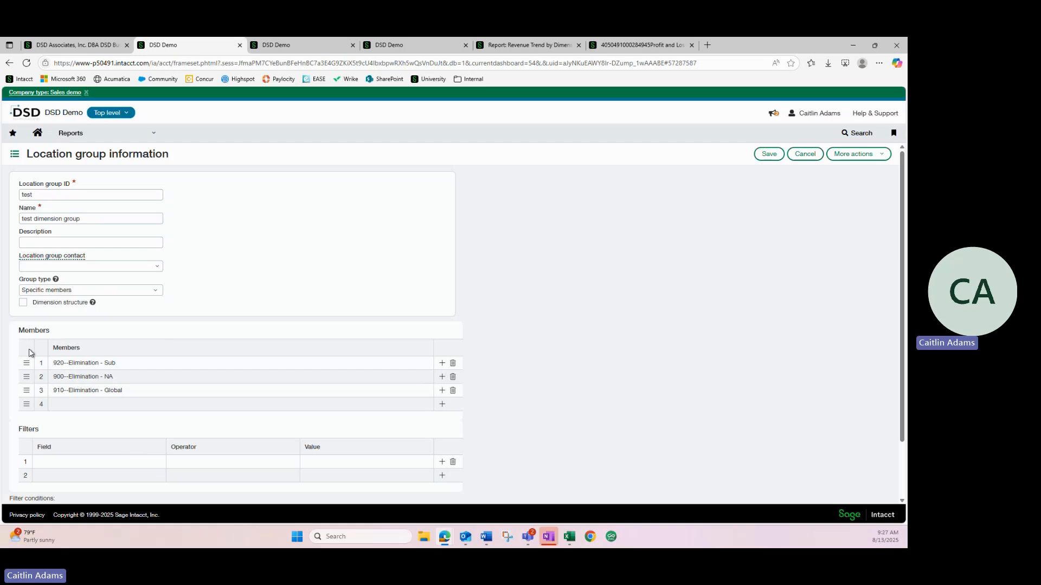
{"action": "left_click", "coordinate": [23, 304]}
{"action": "scroll", "coordinate": [52, 463], "scroll_direction": "down", "scroll_amount": 1}
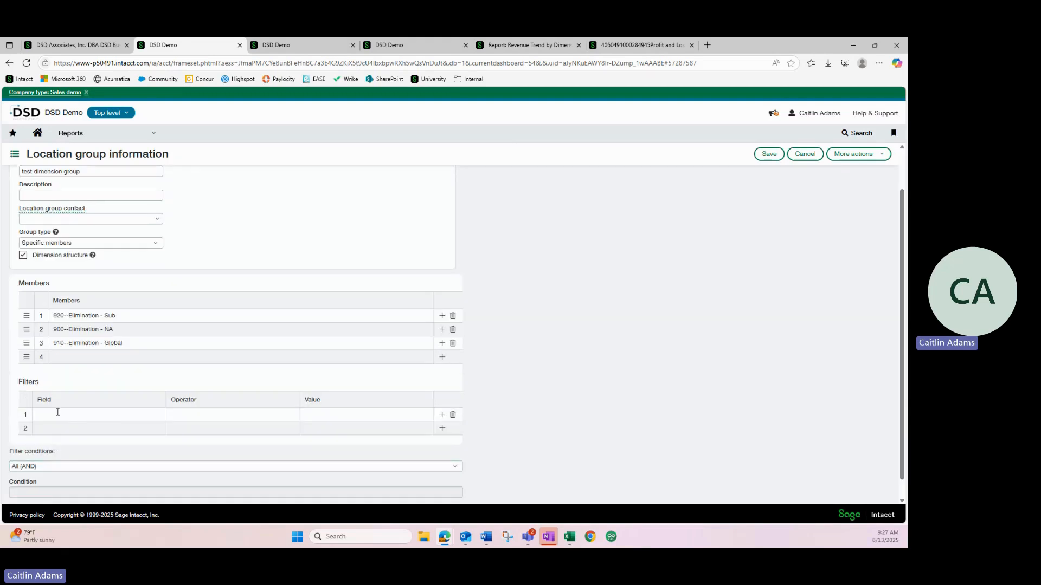
{"action": "scroll", "coordinate": [103, 423], "scroll_direction": "up", "scroll_amount": 1}
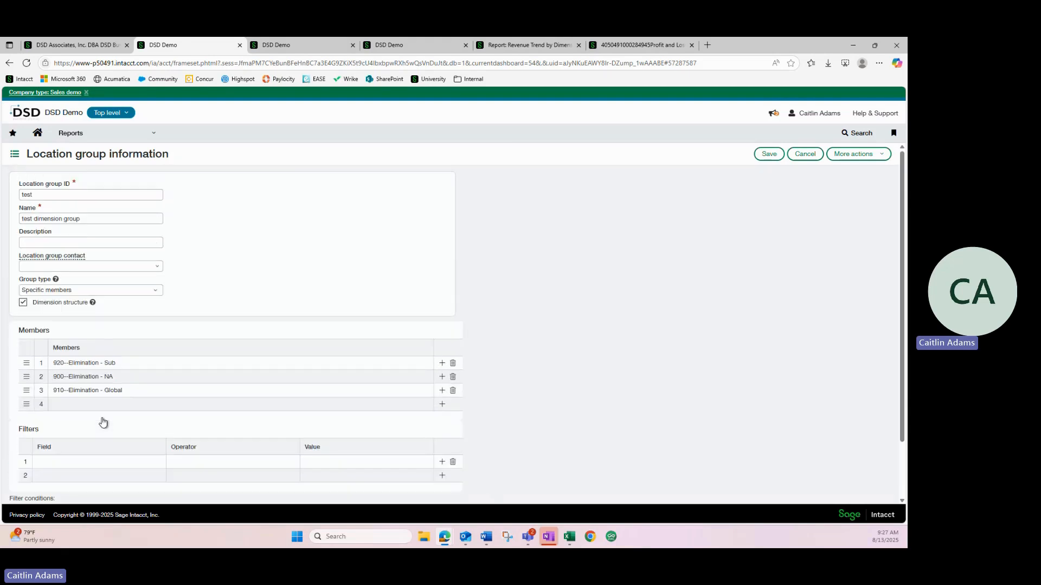